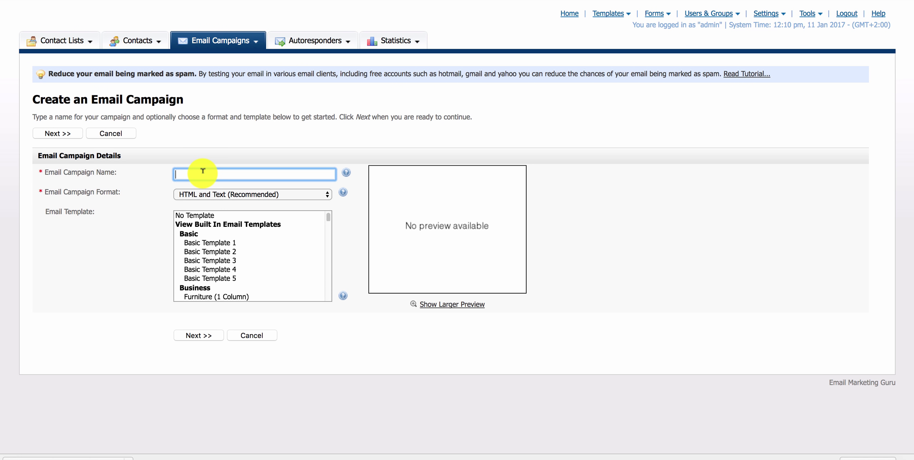
Name the email campaign "Campaign A 2017" and keep the HTML and Text (Recommended) format
{"action": "type", "text": "Campaign "}
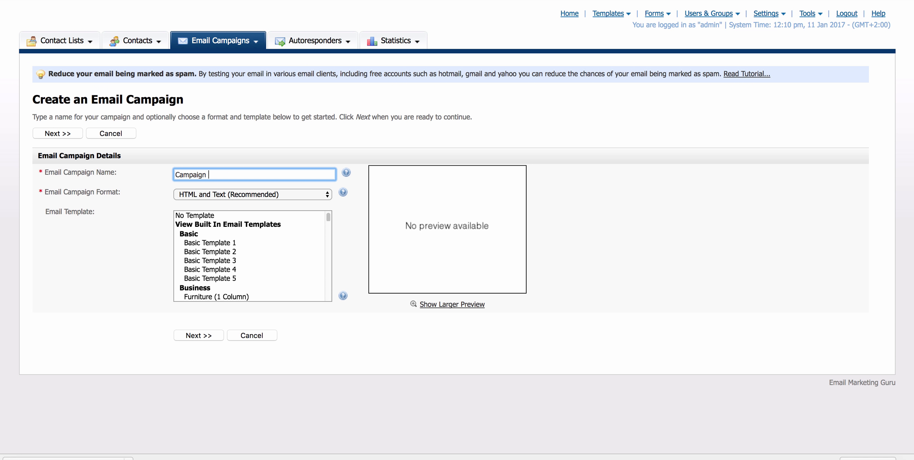
{"action": "type", "text": "A 2017"}
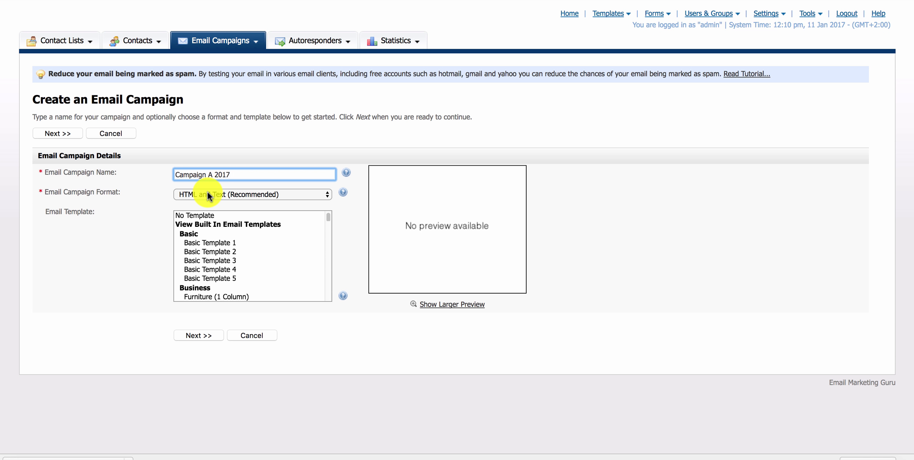
{"action": "left_click", "coordinate": [208, 196]}
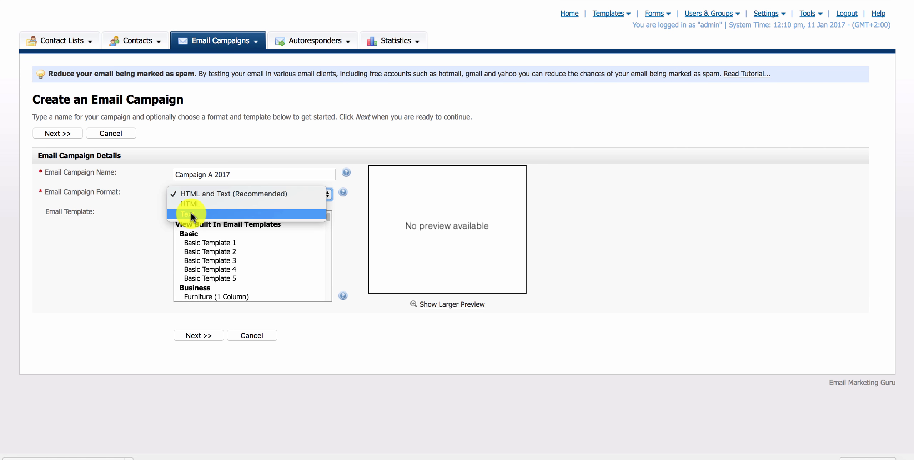
{"action": "left_click", "coordinate": [109, 232]}
Look through the email template list and continue to the campaign content form without choosing a template
{"action": "scroll", "coordinate": [192, 233], "scroll_direction": "down", "scroll_amount": 5}
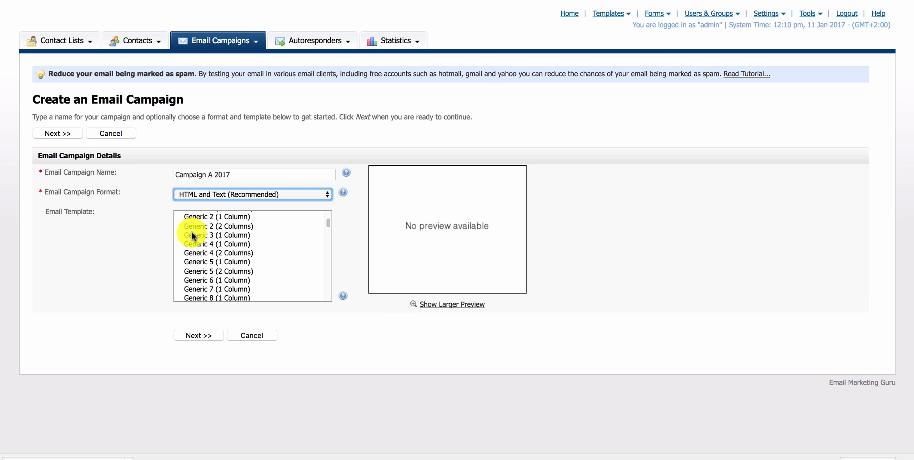
{"action": "scroll", "coordinate": [191, 233], "scroll_direction": "down", "scroll_amount": 3}
{"action": "scroll", "coordinate": [192, 232], "scroll_direction": "up", "scroll_amount": 10}
{"action": "scroll", "coordinate": [192, 233], "scroll_direction": "down", "scroll_amount": 6}
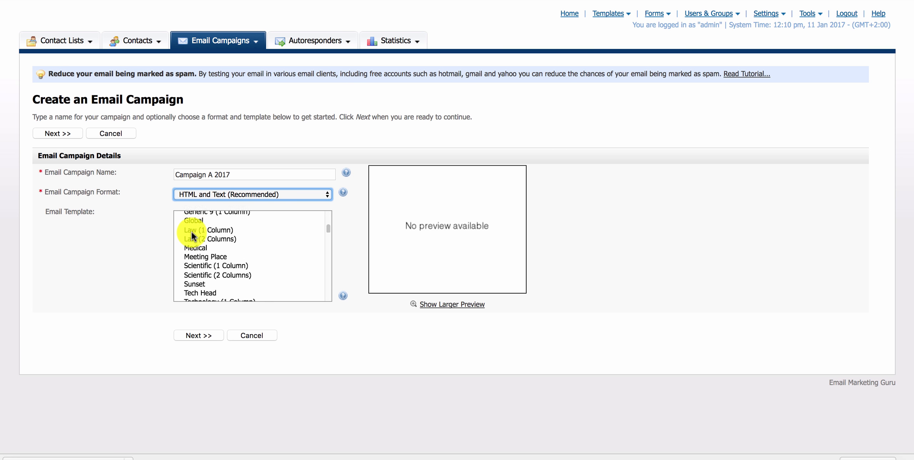
{"action": "scroll", "coordinate": [193, 237], "scroll_direction": "up", "scroll_amount": 10}
{"action": "left_click", "coordinate": [195, 335]}
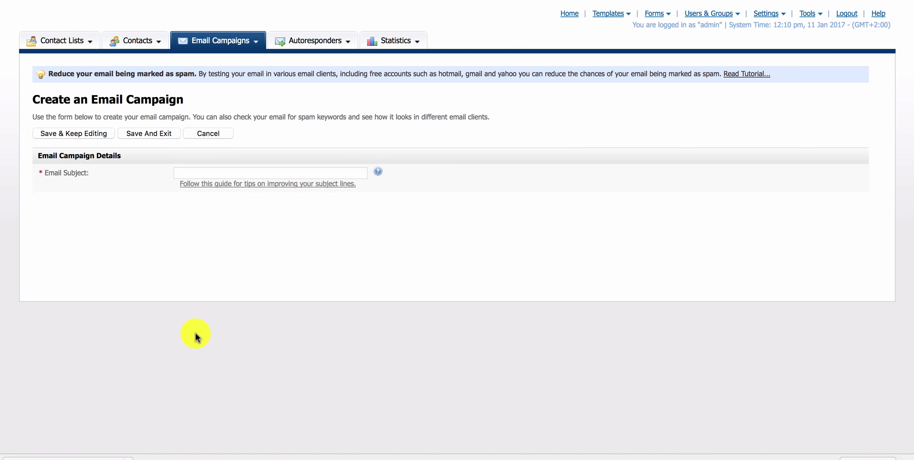
Enter "Make unlimited money now" as the campaign's email subject
{"action": "left_click", "coordinate": [190, 173]}
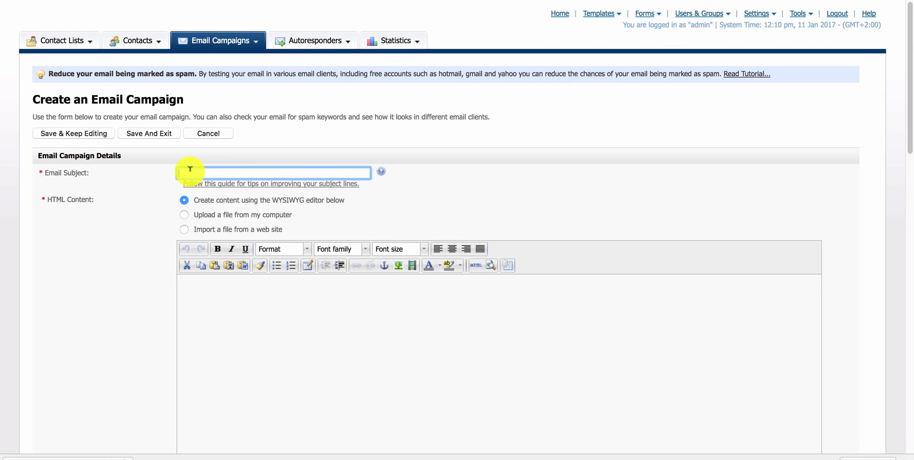
{"action": "type", "text": "Make un"}
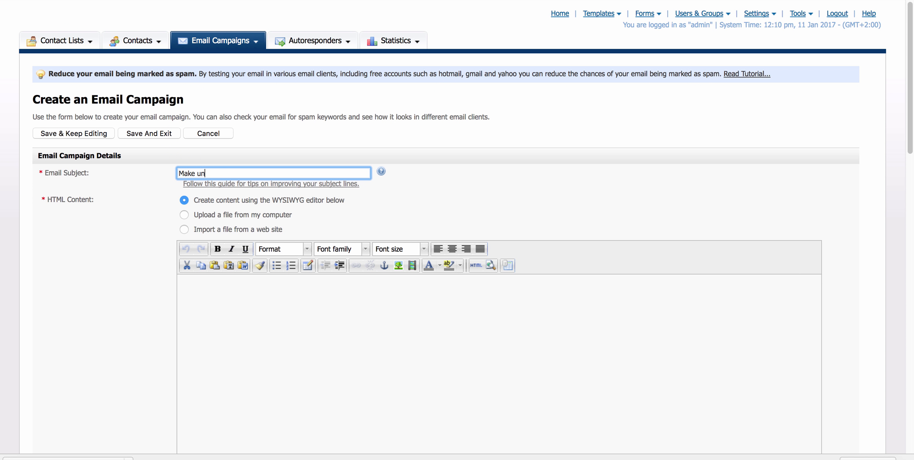
{"action": "type", "text": "limittd money now"}
{"action": "left_click", "coordinate": [179, 173]}
{"action": "left_click", "coordinate": [220, 173]}
{"action": "key", "text": "BackSpace"}
{"action": "type", "text": "e"}
{"action": "left_click", "coordinate": [225, 289]}
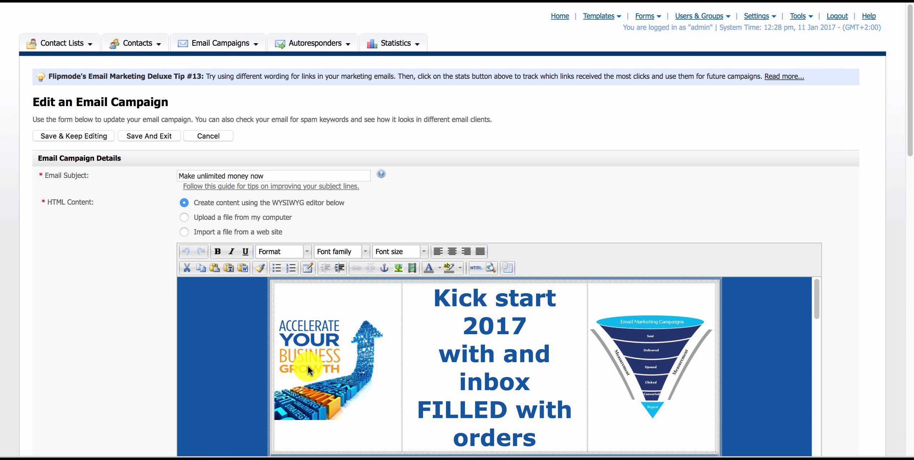
Open the guide on improving subject lines and read through its tips
{"action": "left_click", "coordinate": [260, 186]}
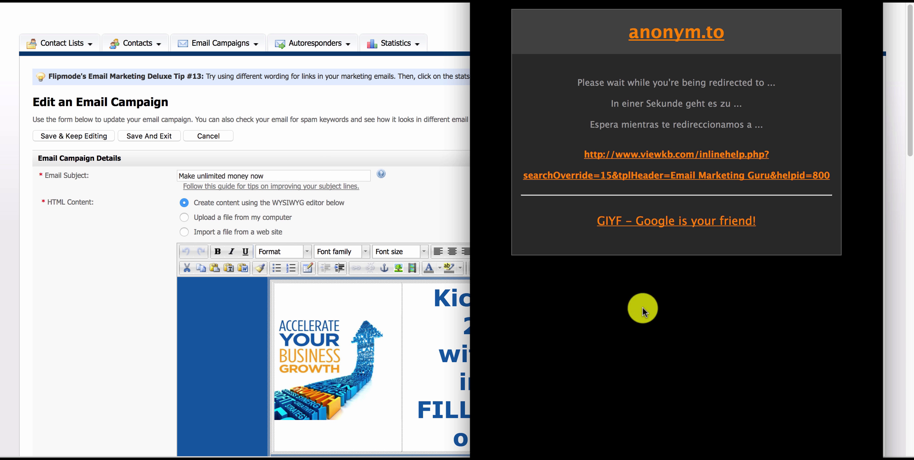
{"action": "scroll", "coordinate": [590, 152], "scroll_direction": "down", "scroll_amount": 1}
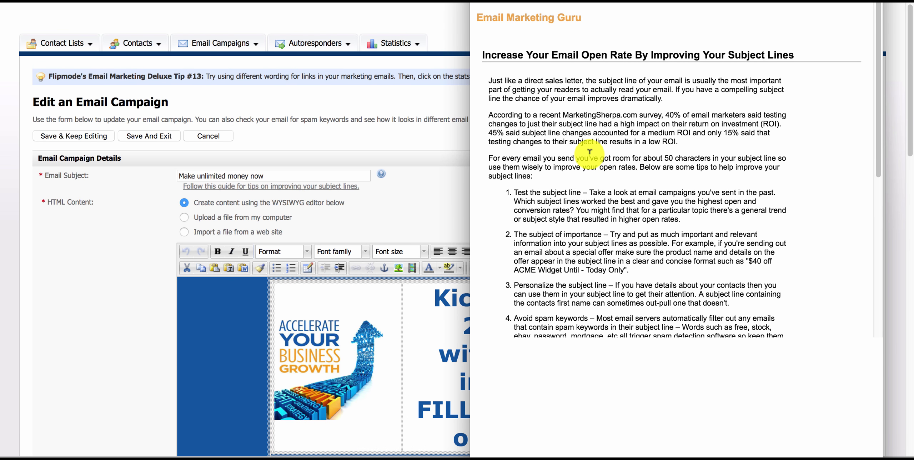
{"action": "scroll", "coordinate": [589, 152], "scroll_direction": "down", "scroll_amount": 10}
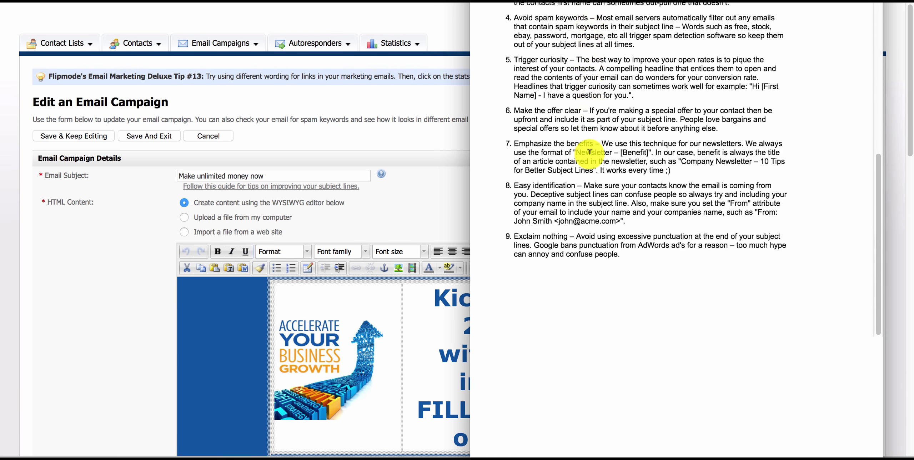
{"action": "scroll", "coordinate": [589, 151], "scroll_direction": "up", "scroll_amount": 10}
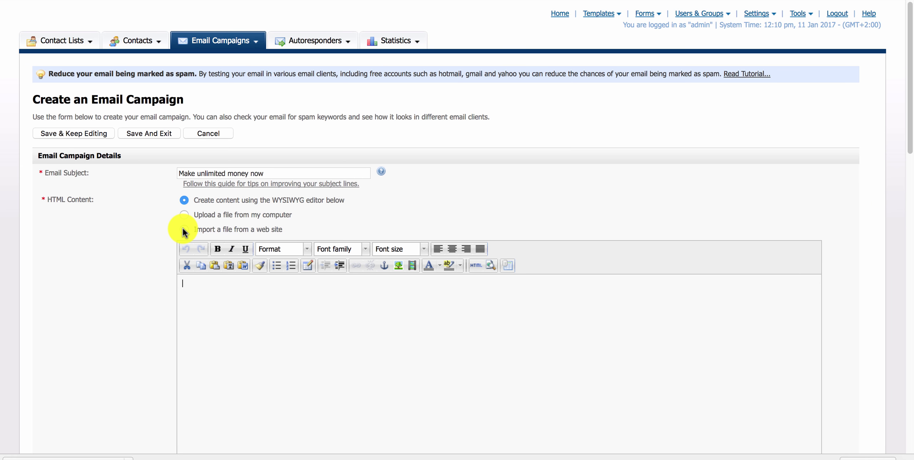
{"action": "left_click", "coordinate": [184, 230]}
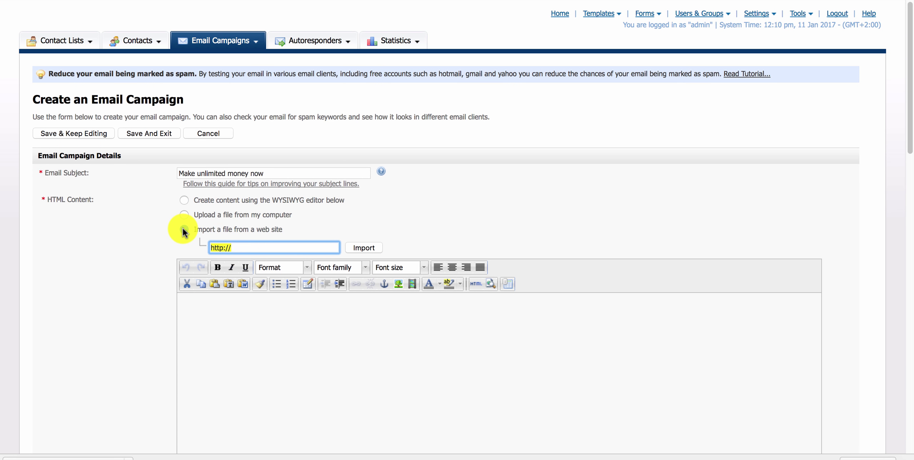
{"action": "left_click", "coordinate": [237, 245]}
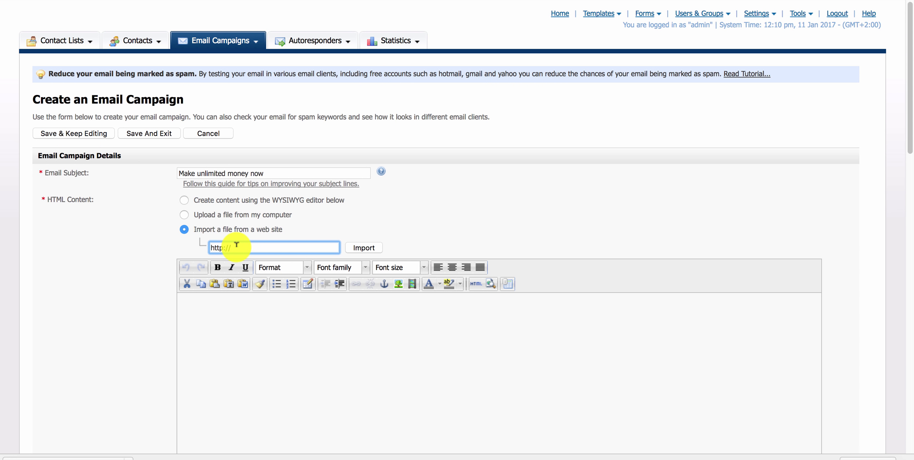
{"action": "key", "text": "super+Tab"}
{"action": "key", "text": "super+Tab"}
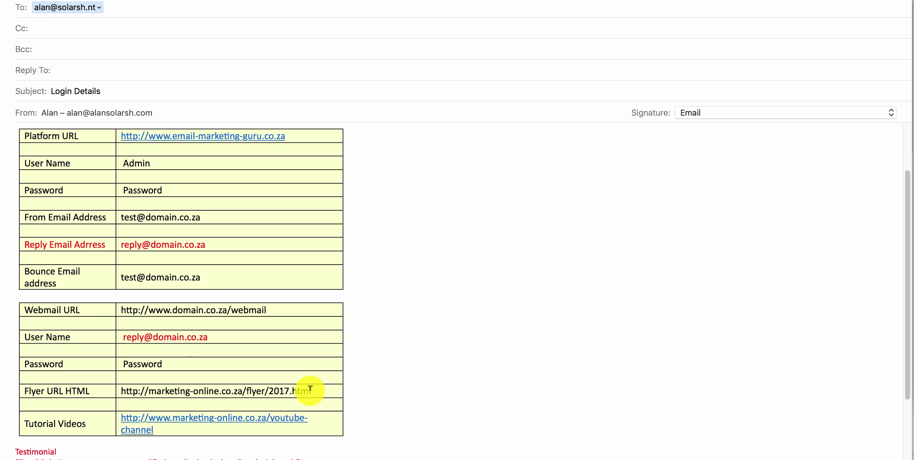
{"action": "left_click_drag", "start_coordinate": [310, 389], "coordinate": [117, 387]}
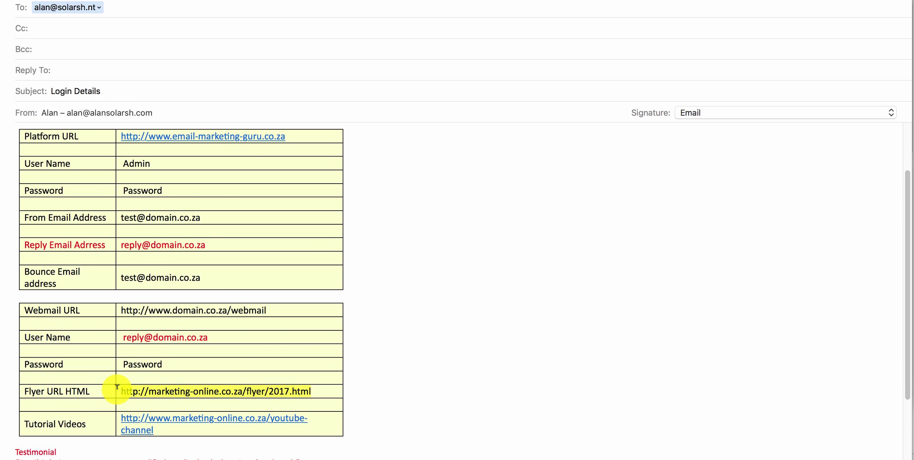
{"action": "key", "text": "super+Tab"}
{"action": "type", "text": "http://marketing-online.co.za/flyer/2017.html"}
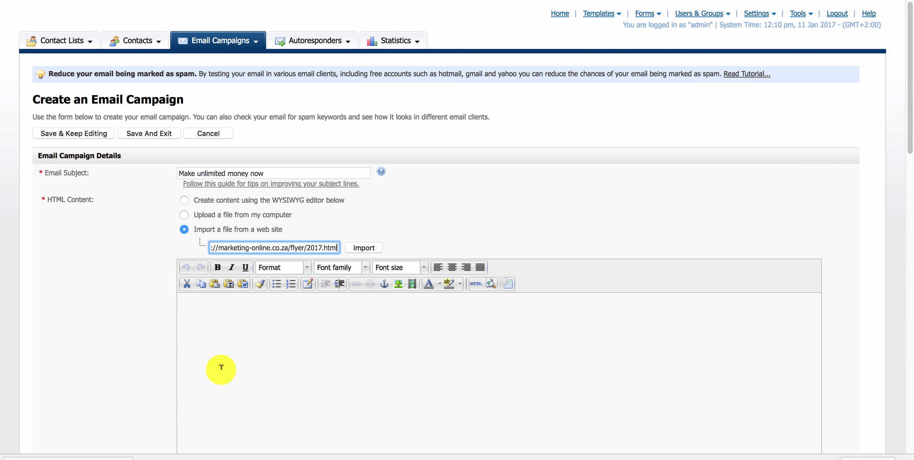
{"action": "left_click", "coordinate": [357, 247]}
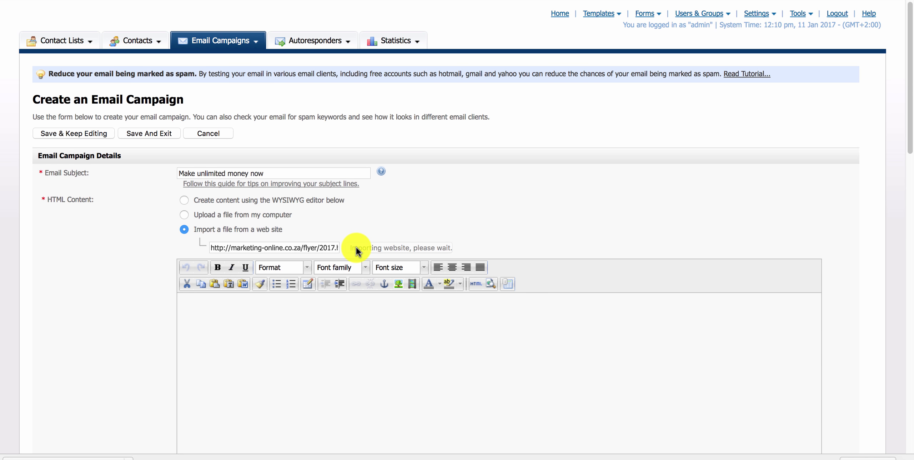
Examine the imported flyer in the HTML editor, from its headline down to the email packages
{"action": "scroll", "coordinate": [33, 250], "scroll_direction": "down", "scroll_amount": 5}
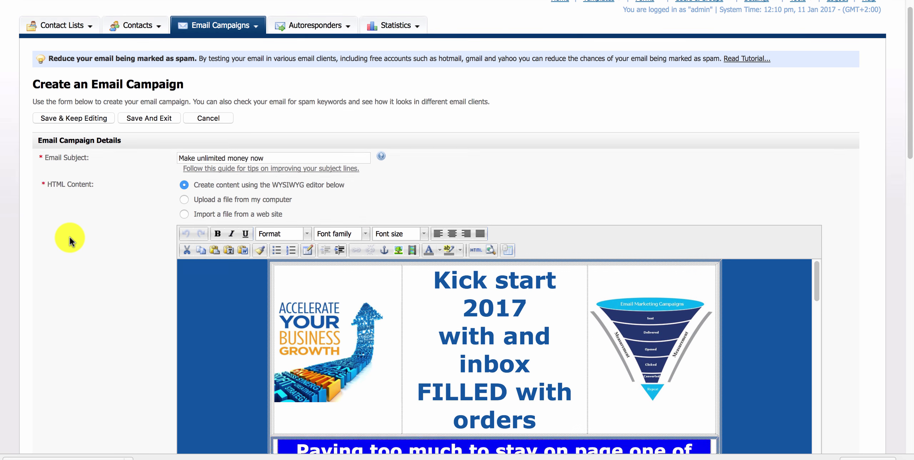
{"action": "scroll", "coordinate": [231, 184], "scroll_direction": "down", "scroll_amount": 3}
{"action": "scroll", "coordinate": [231, 184], "scroll_direction": "down", "scroll_amount": 10}
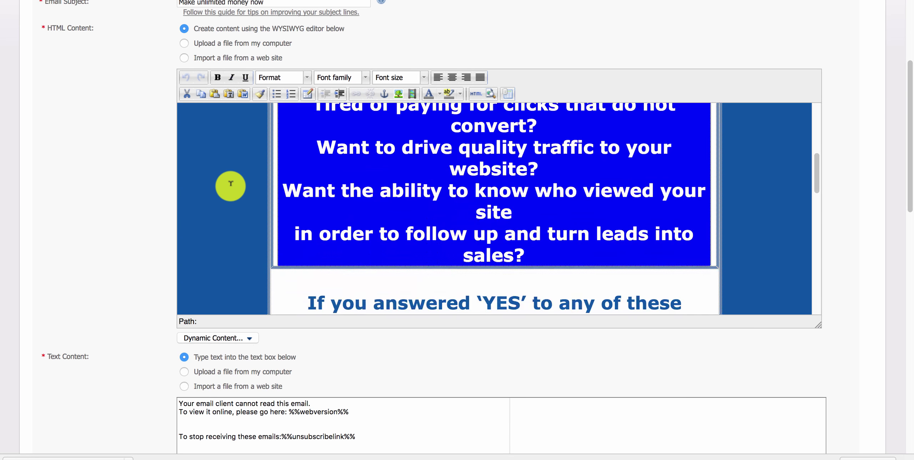
{"action": "scroll", "coordinate": [231, 184], "scroll_direction": "down", "scroll_amount": 10}
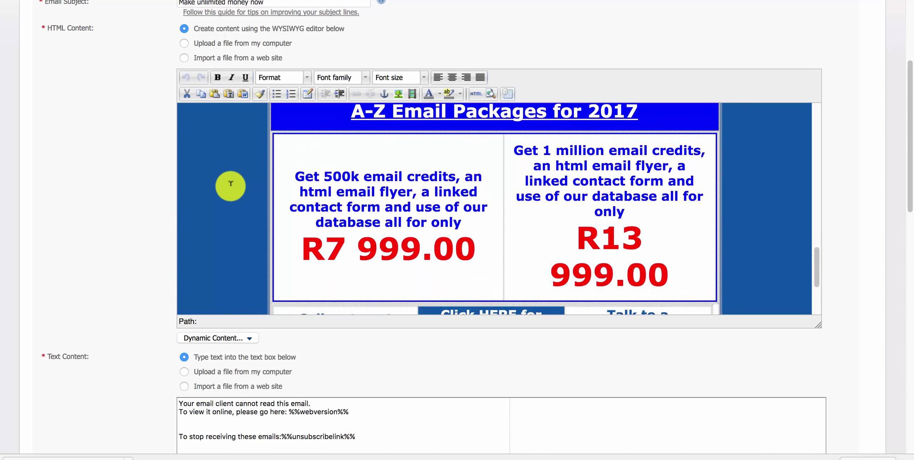
{"action": "scroll", "coordinate": [231, 183], "scroll_direction": "up", "scroll_amount": 3}
{"action": "scroll", "coordinate": [231, 183], "scroll_direction": "up", "scroll_amount": 6}
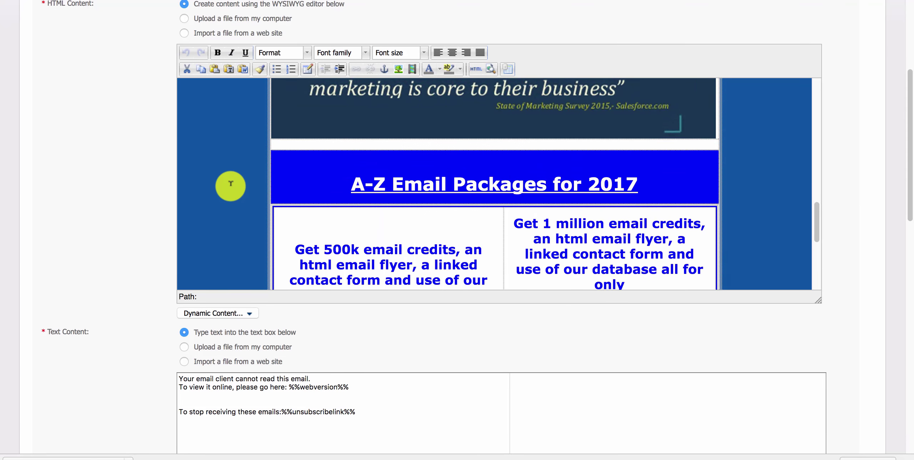
Fill the campaign's plain-text content with the text taken from the HTML editor
{"action": "scroll", "coordinate": [131, 81], "scroll_direction": "down", "scroll_amount": 5}
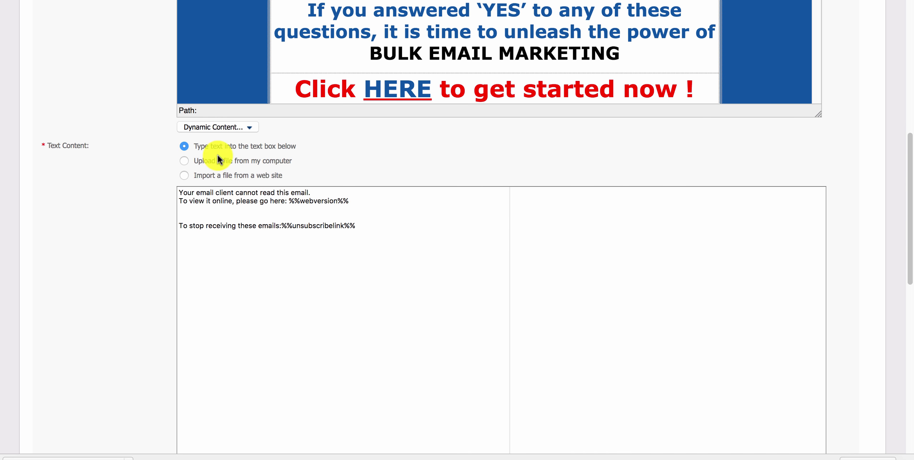
{"action": "scroll", "coordinate": [78, 209], "scroll_direction": "down", "scroll_amount": 7}
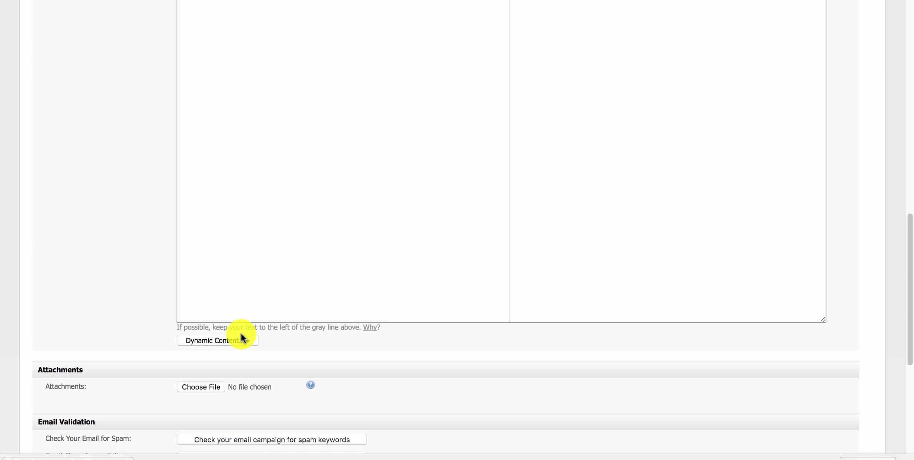
{"action": "left_click", "coordinate": [249, 342]}
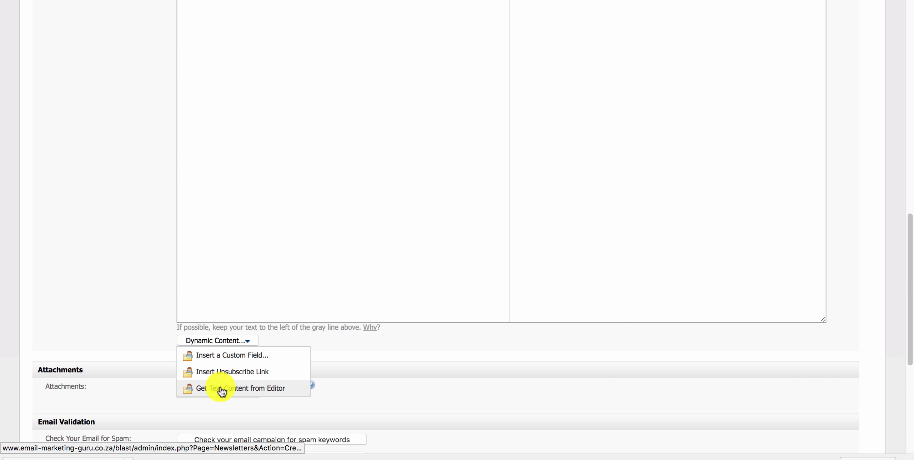
{"action": "left_click", "coordinate": [272, 393]}
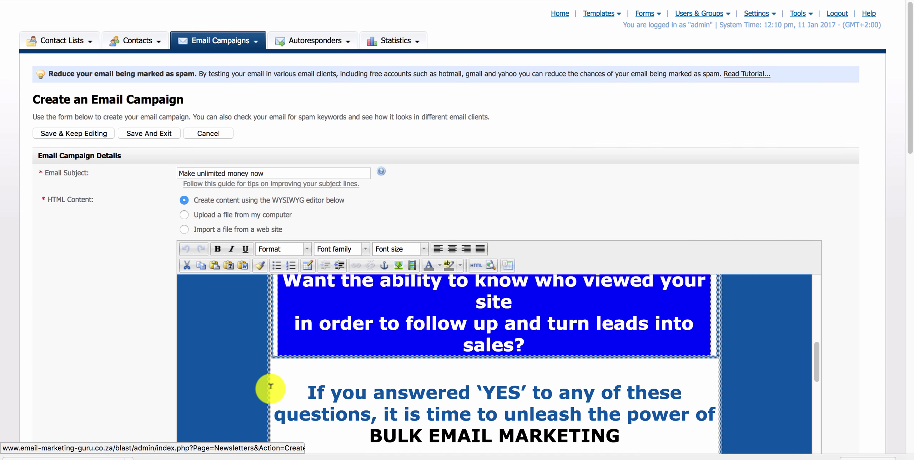
Delete the blank lines at the start of the text content and join "with and inbox" onto the "Kick start 2017" line
{"action": "scroll", "coordinate": [95, 256], "scroll_direction": "down", "scroll_amount": 10}
{"action": "scroll", "coordinate": [95, 256], "scroll_direction": "down", "scroll_amount": 3}
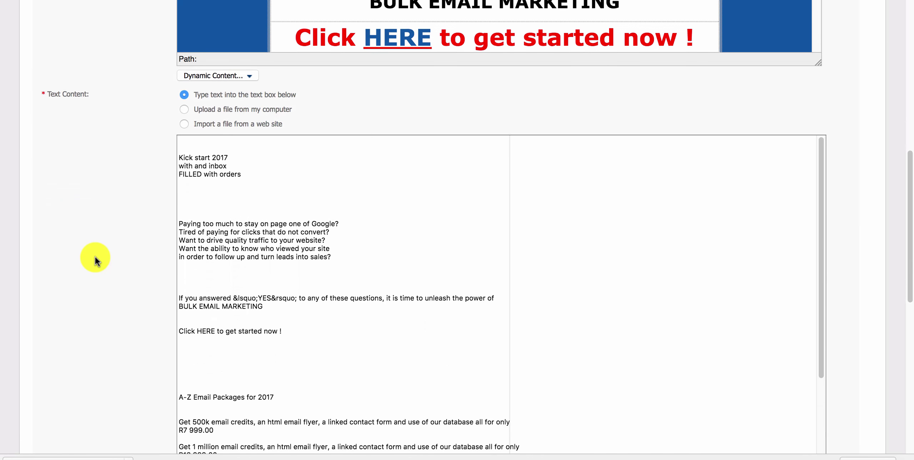
{"action": "left_click", "coordinate": [184, 206]}
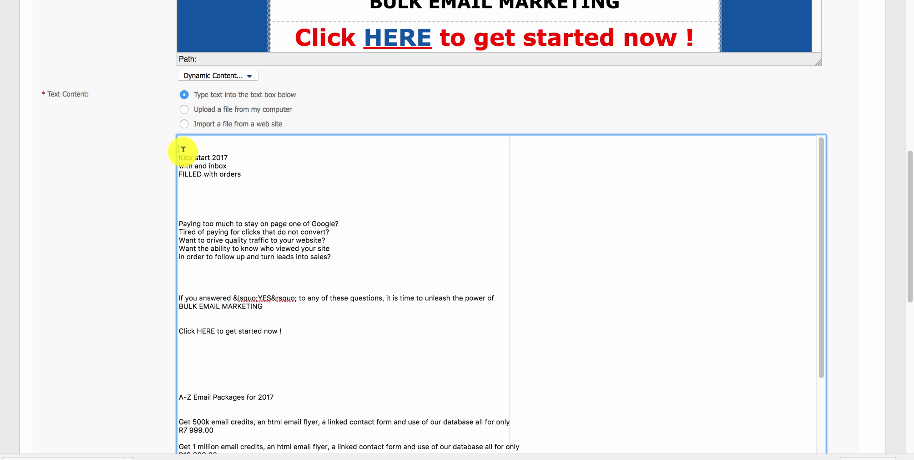
{"action": "key", "text": "BackSpace"}
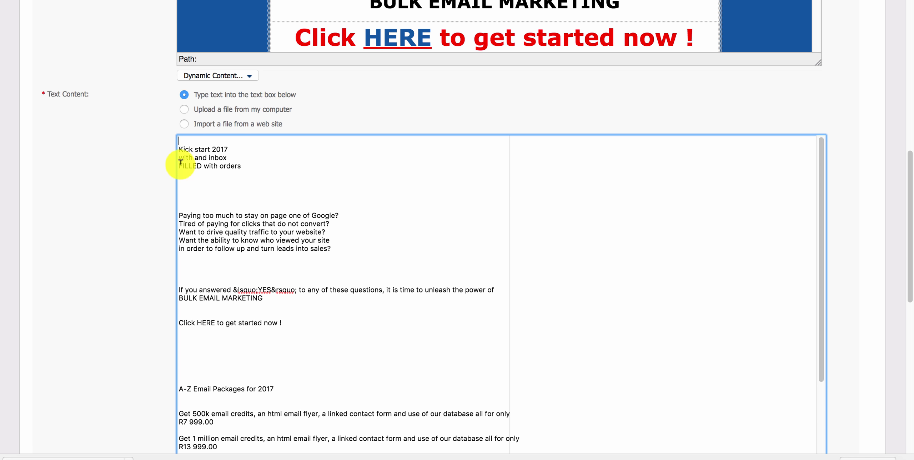
{"action": "key", "text": "BackSpace"}
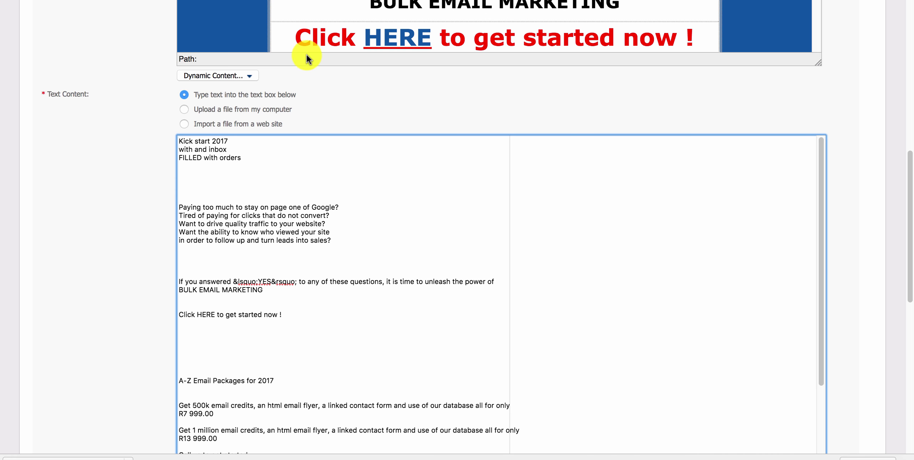
{"action": "left_click", "coordinate": [180, 146]}
{"action": "key", "text": "BackSpace"}
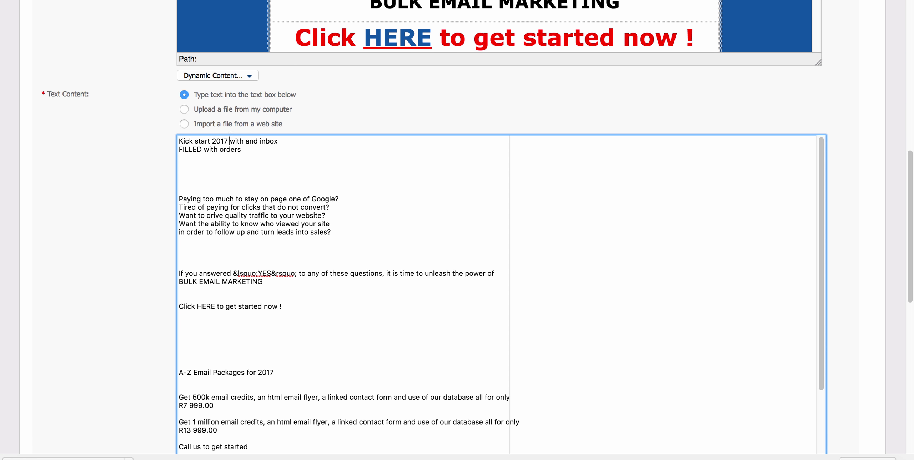